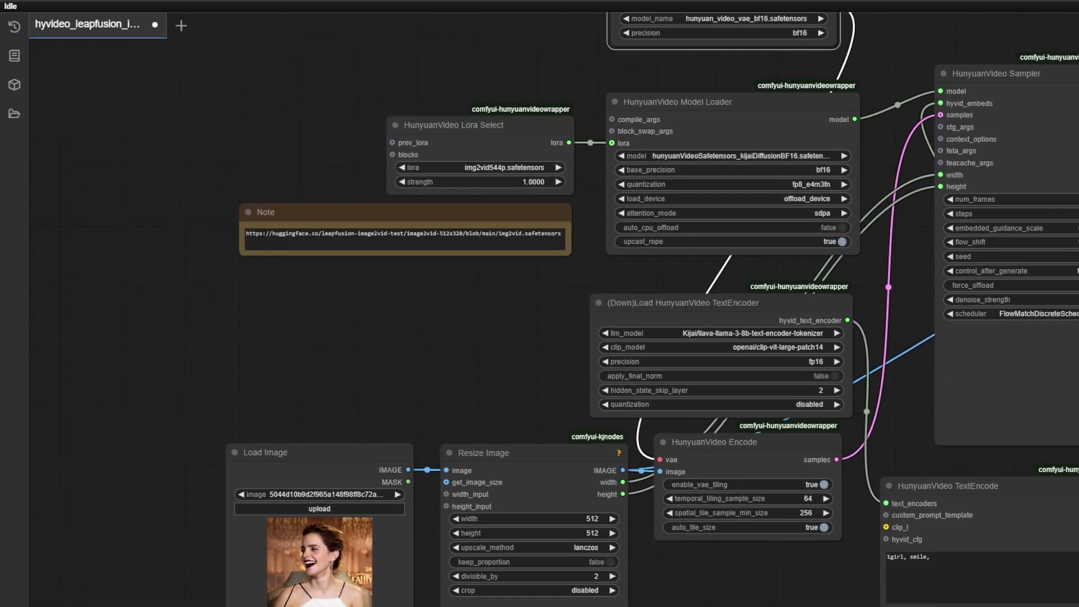
# Step: Examine the download page for img2vid544p.safetensors in the leapfusion image2vid-960x544 repository
pyautogui.moveTo(421, 337); pyautogui.dragTo(298, 362)
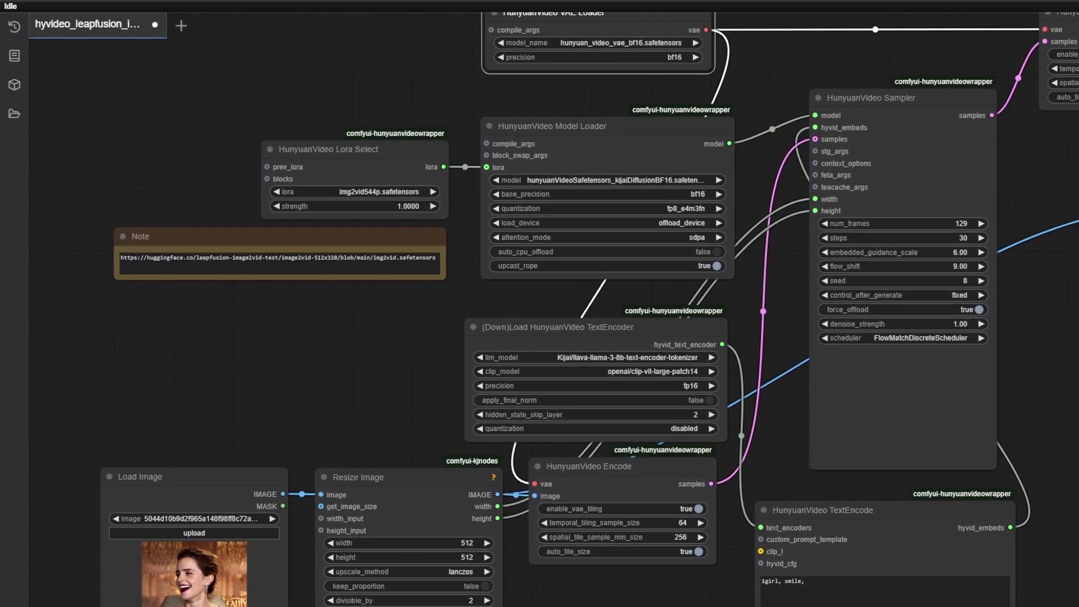
pyautogui.scroll(-2, 540, 303)
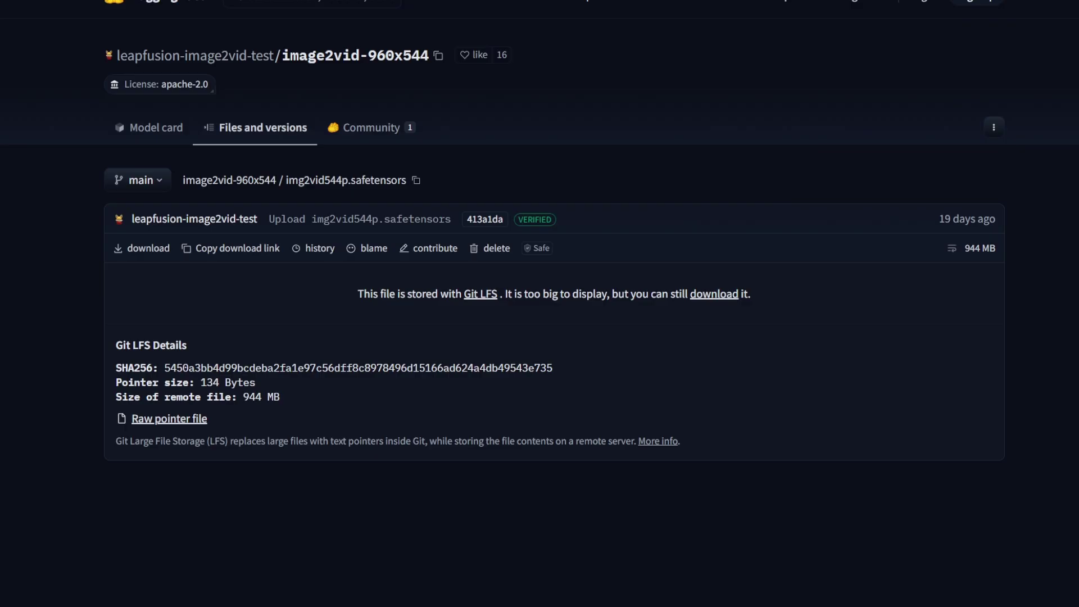
pyautogui.moveTo(431, 55); pyautogui.dragTo(282, 56)
pyautogui.click(279, 56)
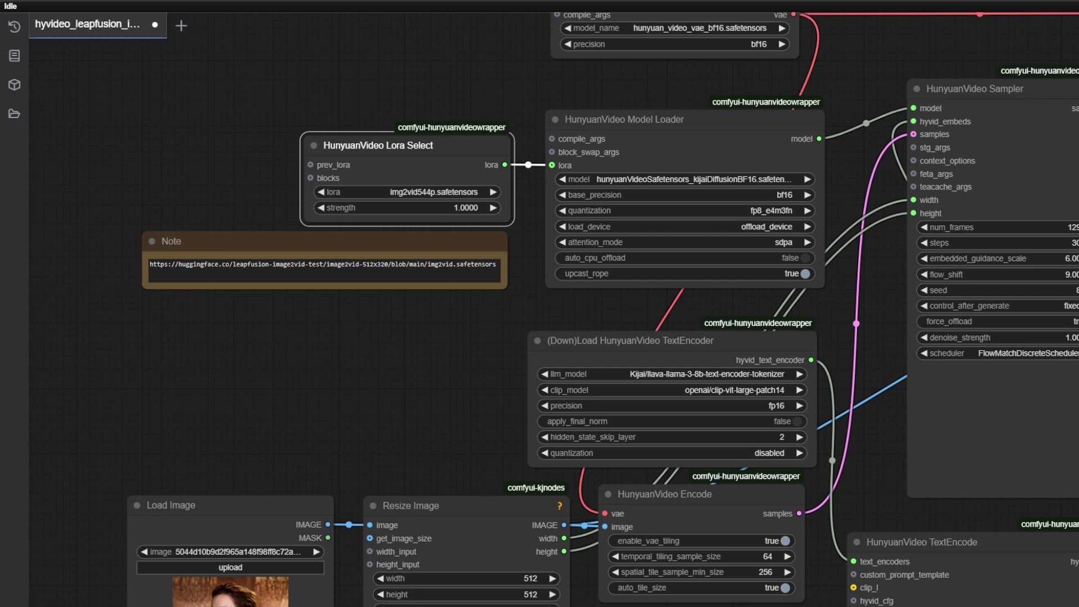
# Step: Choose hunyuanVideoSafetensors_kijaiDiffusionBF16.safetensors as the model in the HunyuanVideo Model Loader node
pyautogui.moveTo(393, 365); pyautogui.dragTo(368, 469)
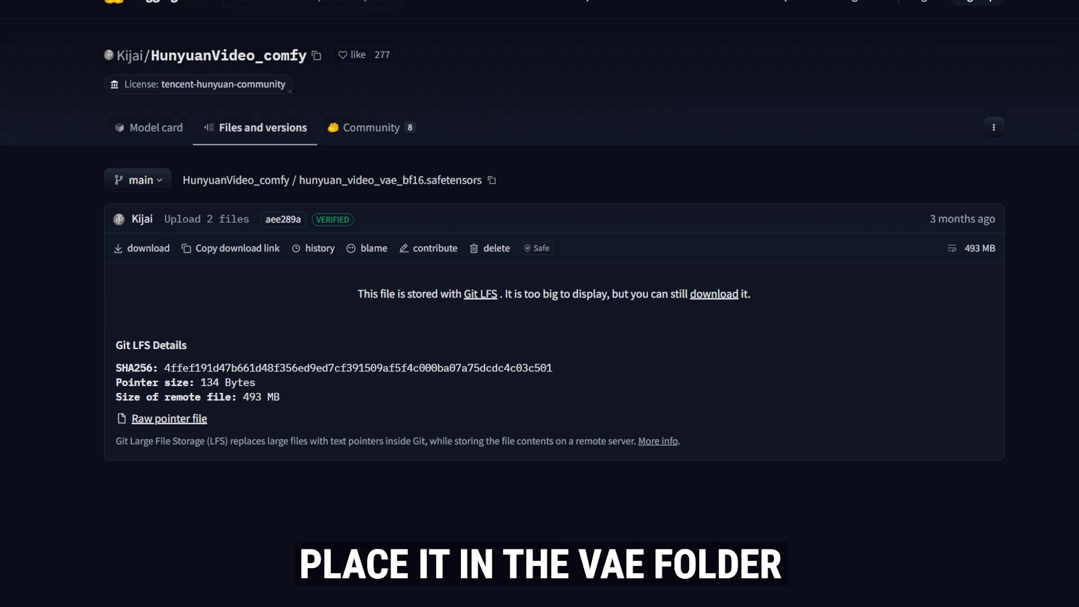
pyautogui.moveTo(130, 55)
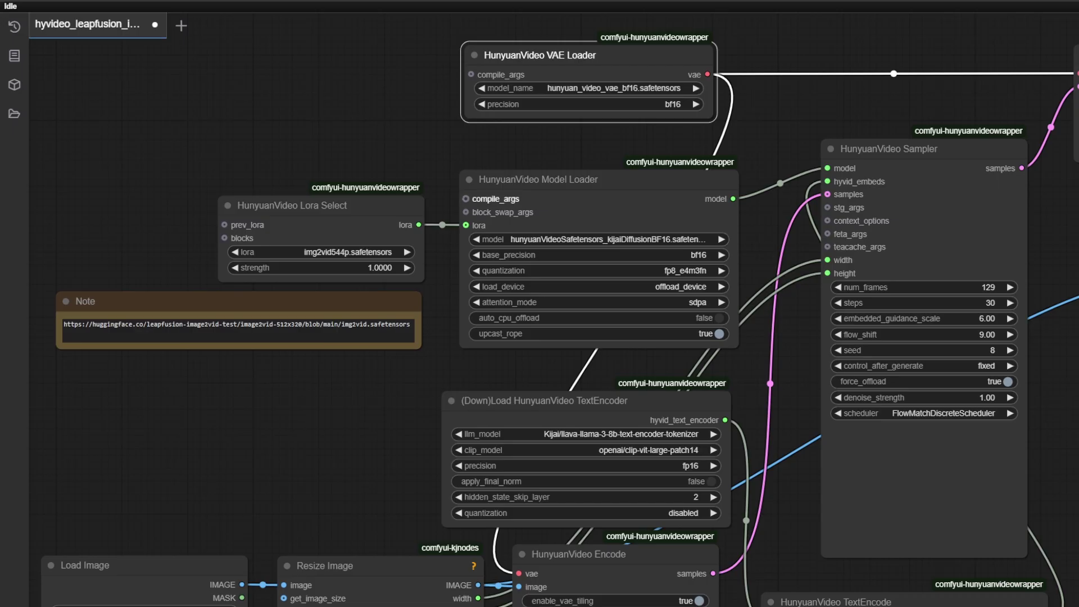
pyautogui.click(600, 240)
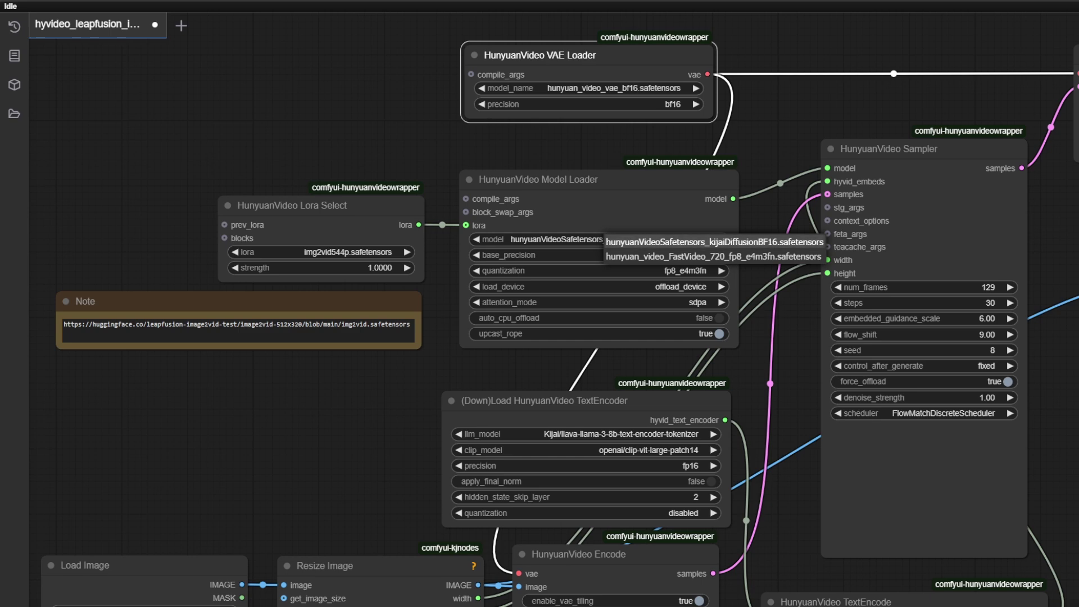
pyautogui.click(713, 242)
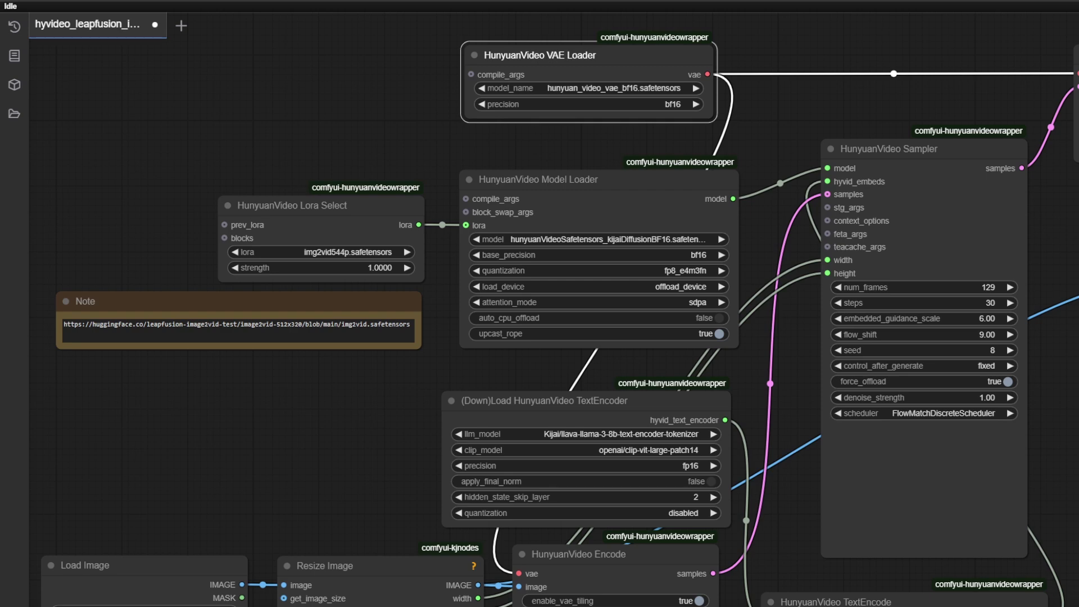
# Step: Open hyvideo_leapfusion_img2vid_example_01.json from the example_workflows folder of the ComfyUI-HunyuanVideoWrapper repository on GitHub
pyautogui.moveTo(314, 450); pyautogui.dragTo(307, 379)
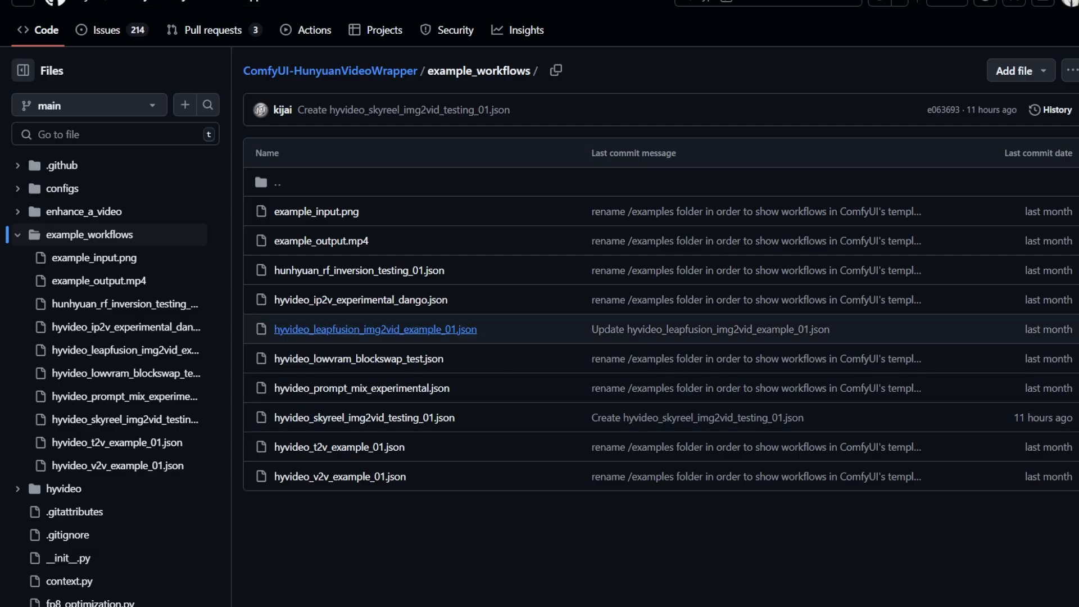
pyautogui.click(376, 330)
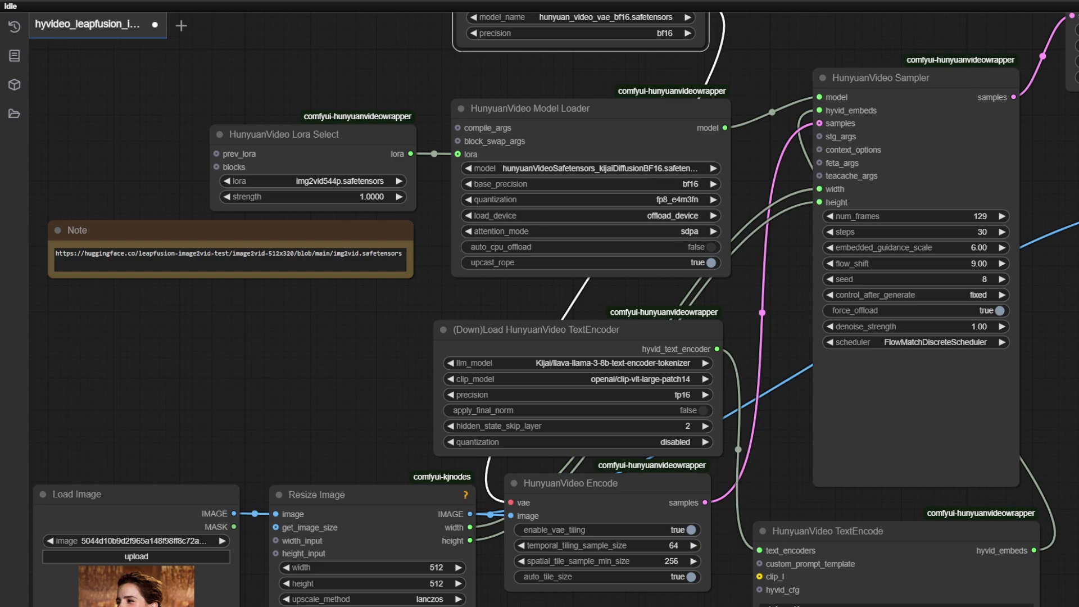
# Step: Select img2vid544p.safetensors in the HunyuanVideo Lora Select node and check the models offered by the VAE and model loaders
pyautogui.scroll(-1, 293, 346)
pyautogui.moveTo(293, 346); pyautogui.dragTo(551, 221)
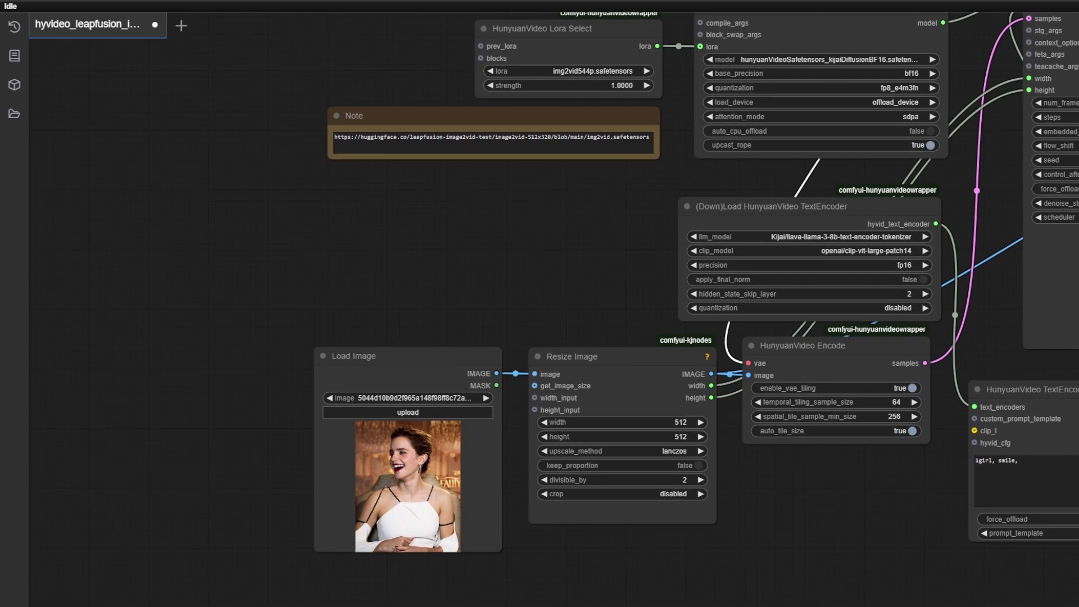
pyautogui.moveTo(551, 222); pyautogui.dragTo(394, 482)
pyautogui.click(471, 332)
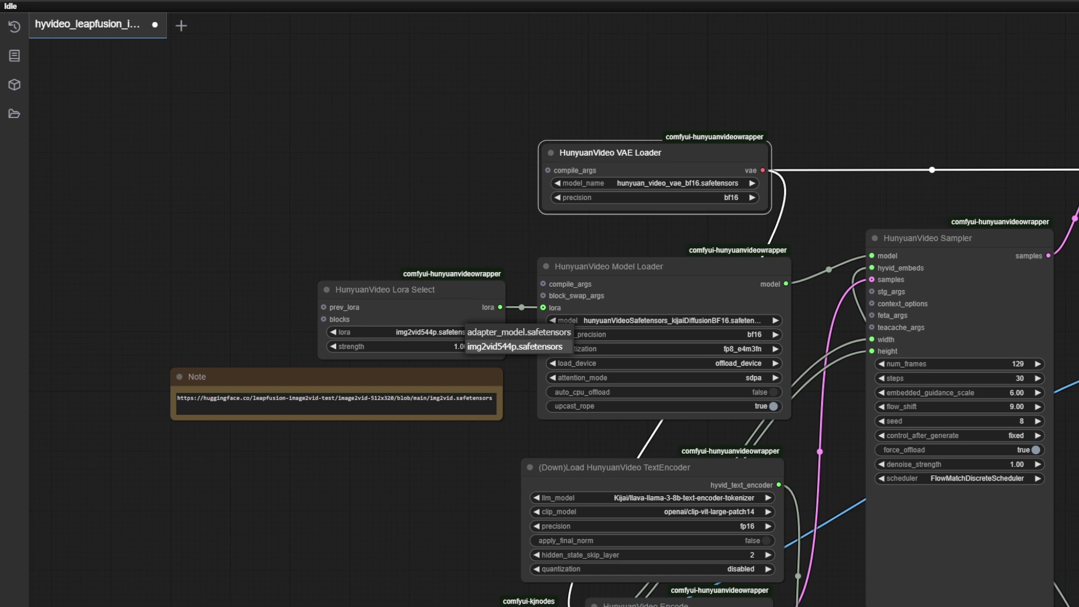
pyautogui.click(500, 347)
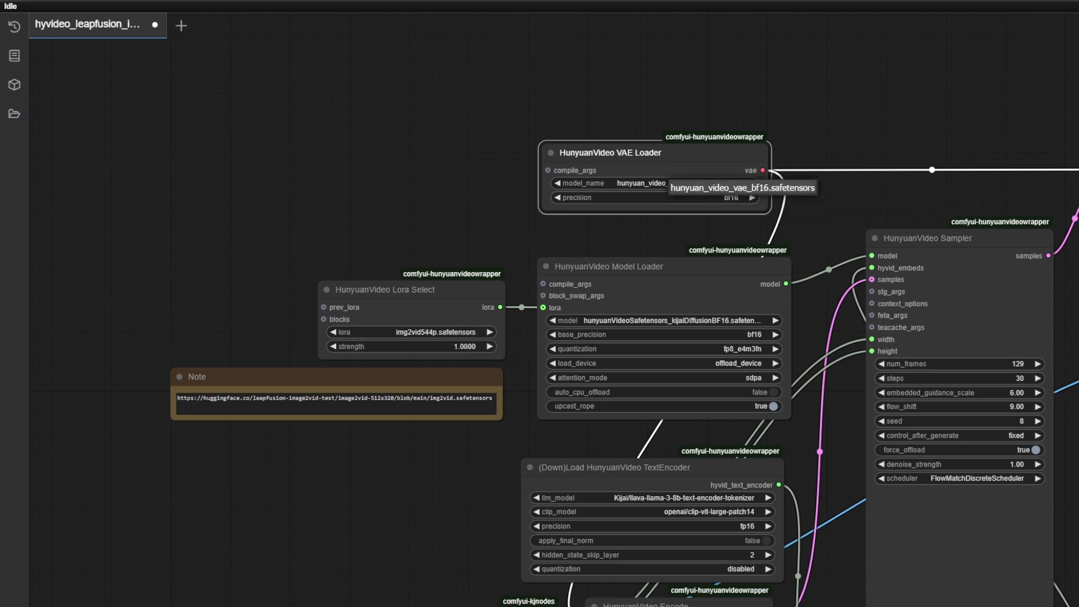
pyautogui.click(751, 321)
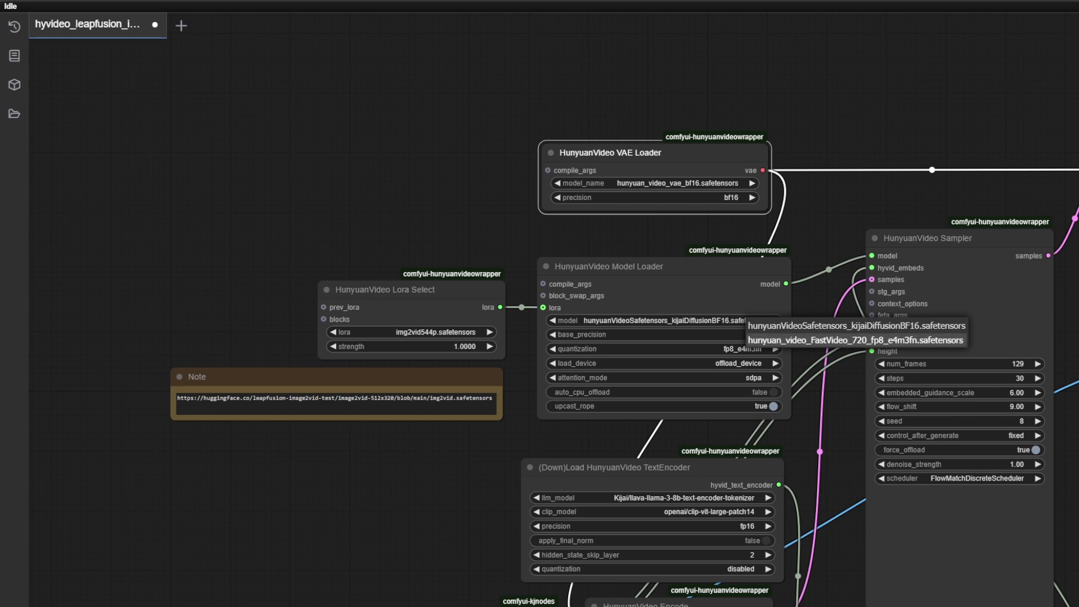
pyautogui.press('Escape')
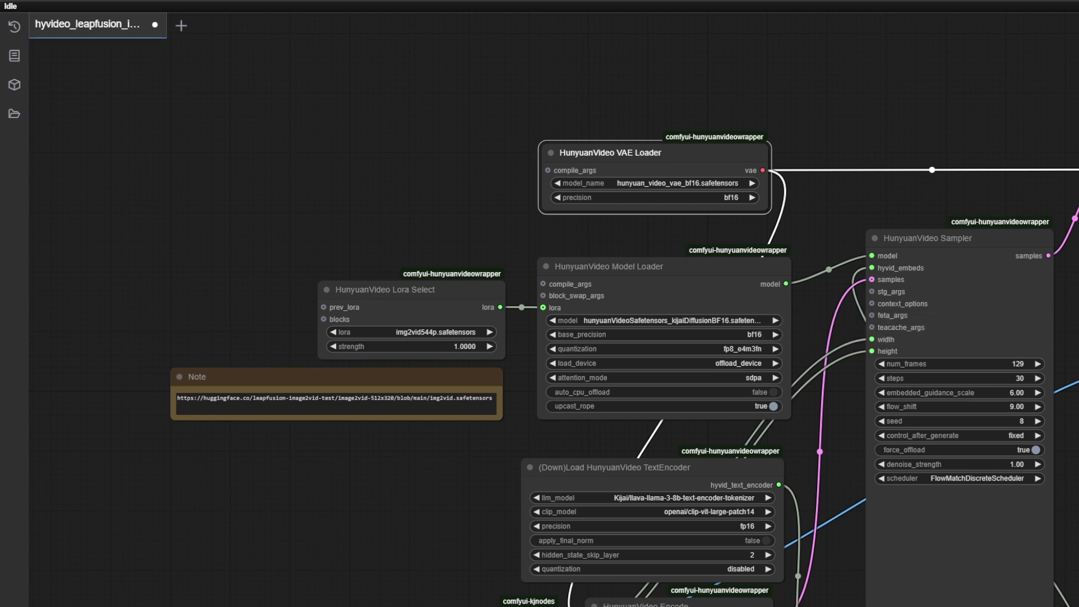
# Step: Set num_frames in the HunyuanVideo Sampler node to 61
pyautogui.moveTo(360, 483); pyautogui.dragTo(724, 157)
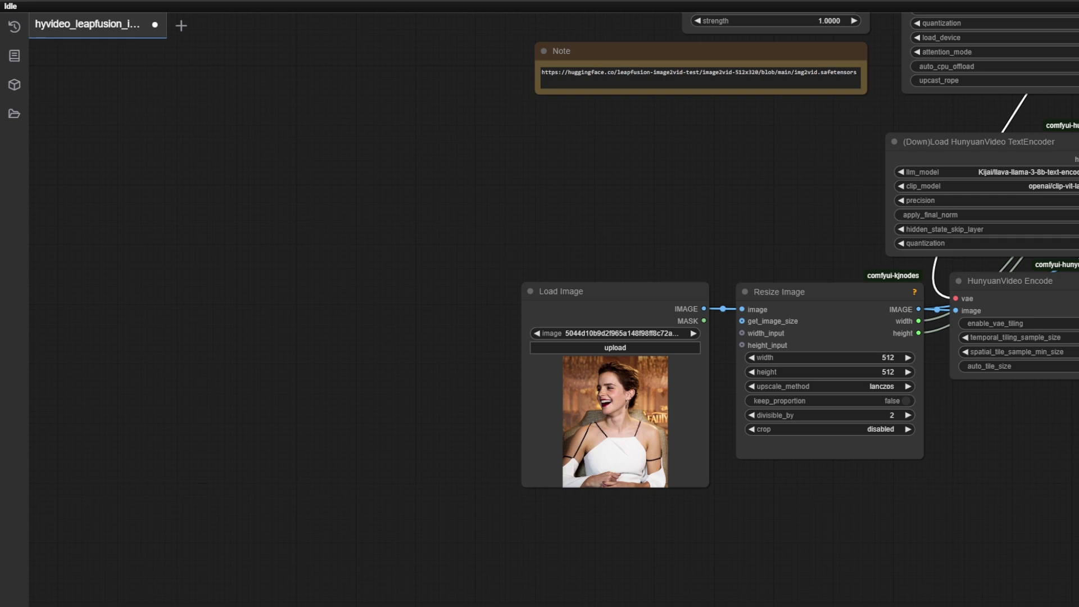
pyautogui.moveTo(663, 191); pyautogui.dragTo(493, 295)
pyautogui.moveTo(646, 253); pyautogui.dragTo(336, 303)
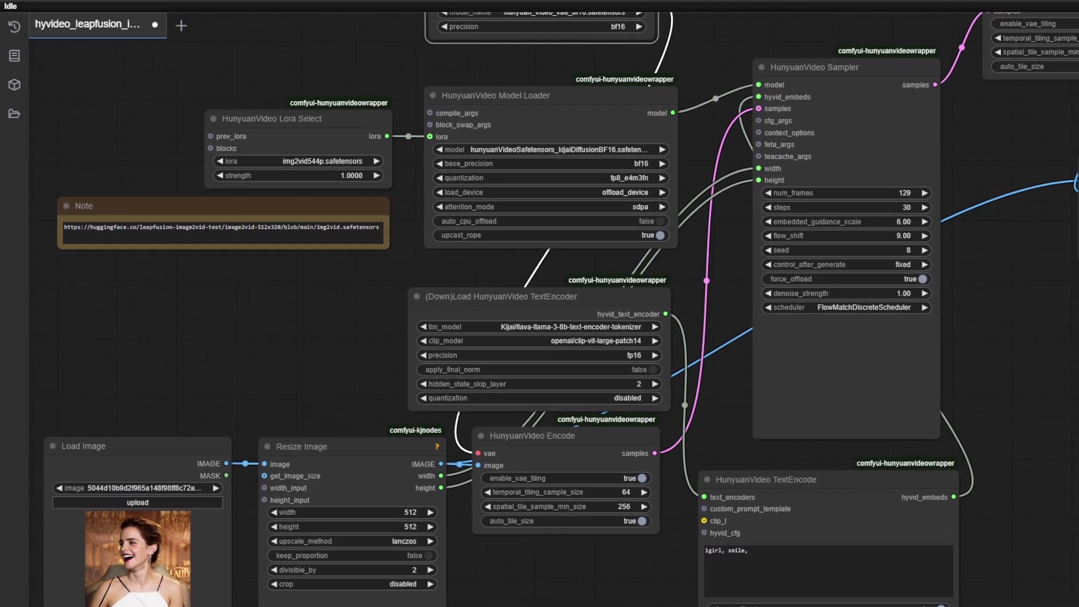
pyautogui.click(902, 193)
pyautogui.write('60')
pyautogui.press('Return')
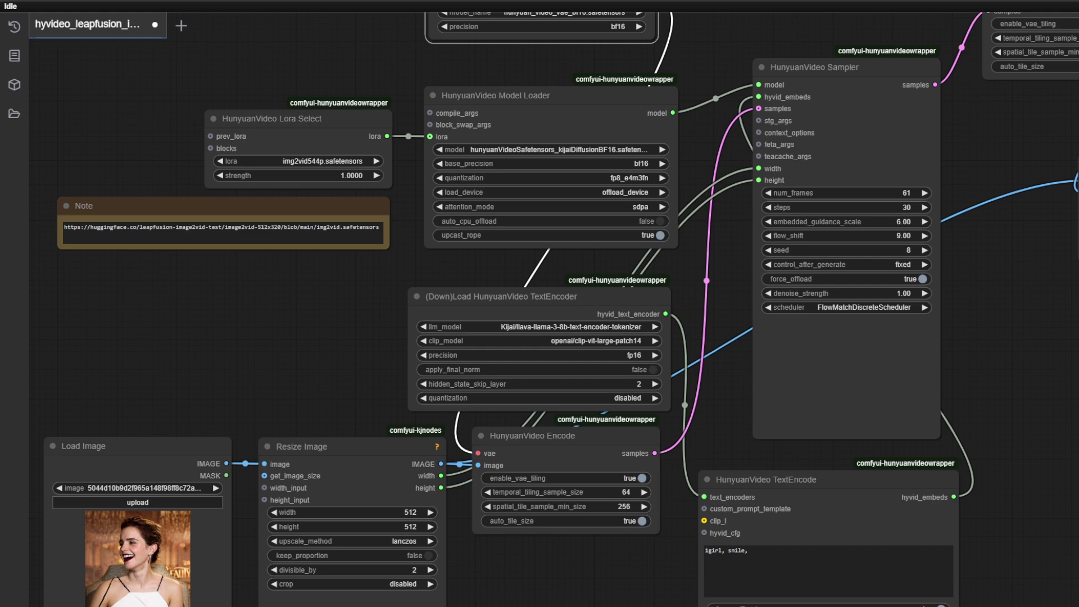
# Step: Examine the enable_vae_tiling option of the HunyuanVideo Encode node
pyautogui.scroll(2, 540, 303)
pyautogui.scroll(5, 799, 390)
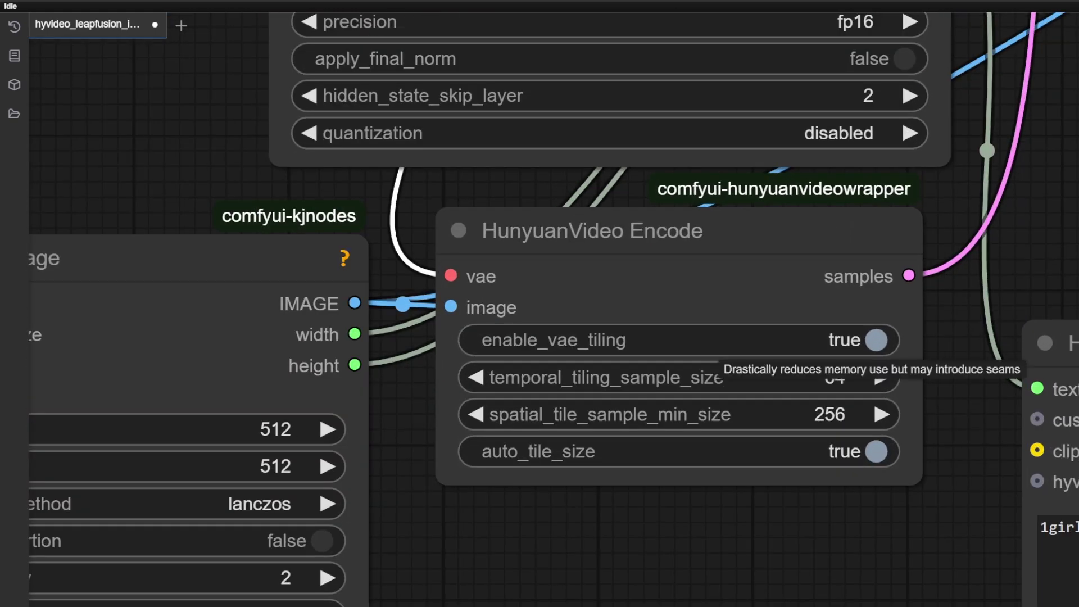
pyautogui.click(717, 342)
pyautogui.click(877, 340)
pyautogui.scroll(-8, 877, 340)
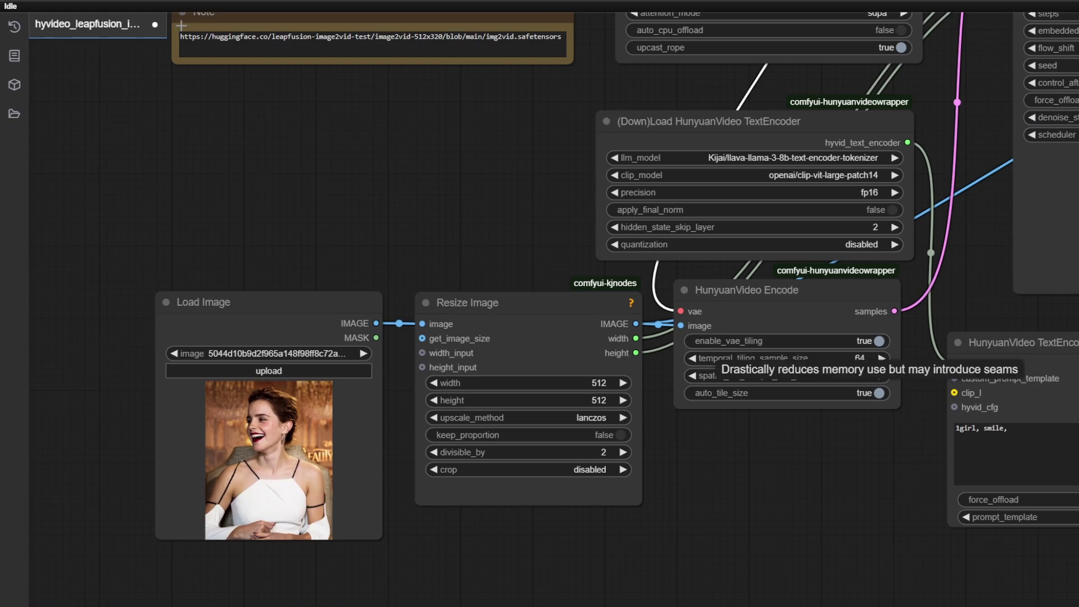
# Step: Replace the prompt in the HunyuanVideo TextEncode node with "a woman smiling at camera, camera pan out,"
pyautogui.scroll(-4, 267, 375)
pyautogui.scroll(6, 813, 408)
pyautogui.click(814, 410)
pyautogui.hotkey('ctrl', 'a')
pyautogui.write('a woman smiling at camera,')
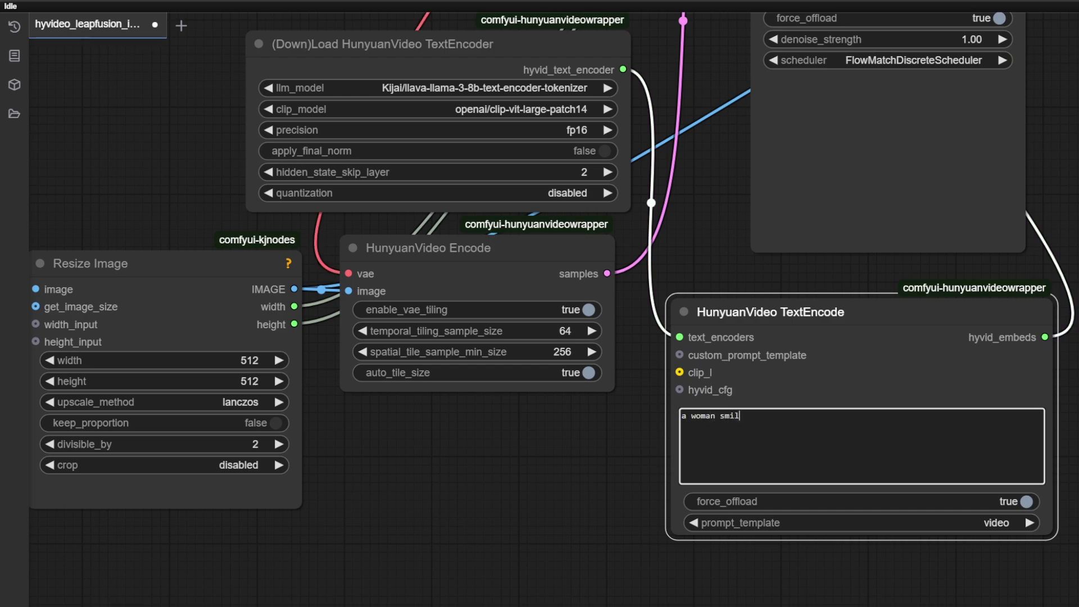
pyautogui.write(' camera pan out,')
# Step: Open the video preview from the Video Combine node, play the clip and close the preview
pyautogui.scroll(-5, 649, 511)
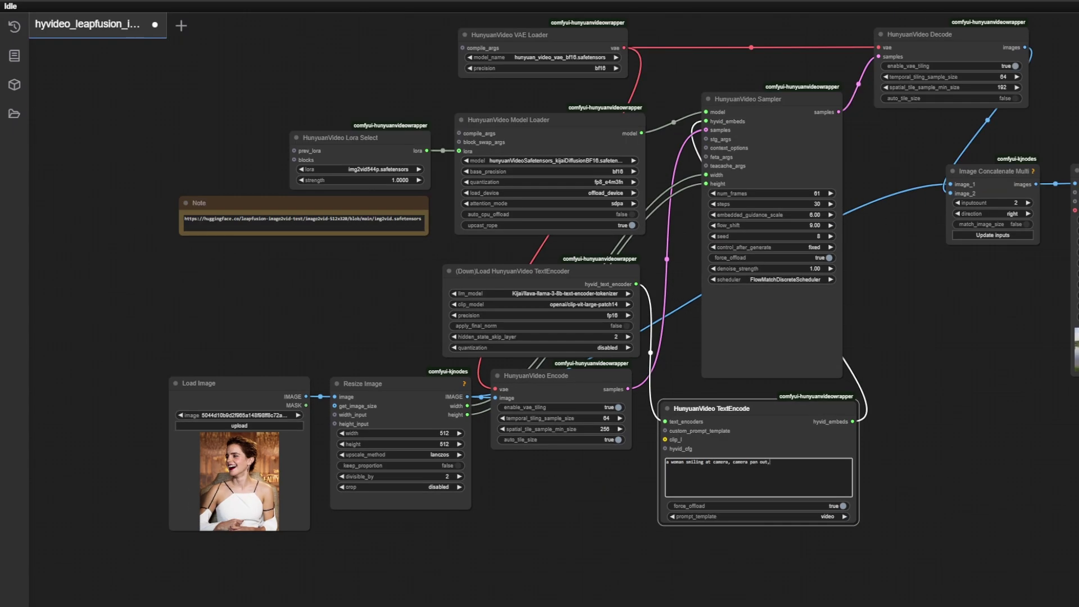
pyautogui.moveTo(921, 393); pyautogui.dragTo(658, 354)
pyautogui.scroll(6, 916, 348)
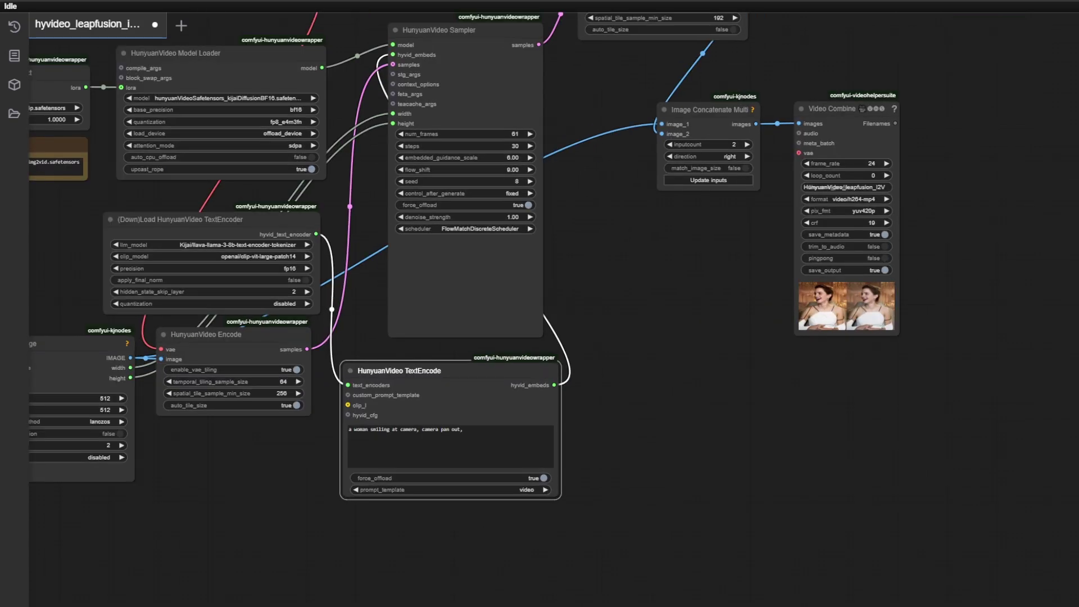
pyautogui.rightClick(821, 273)
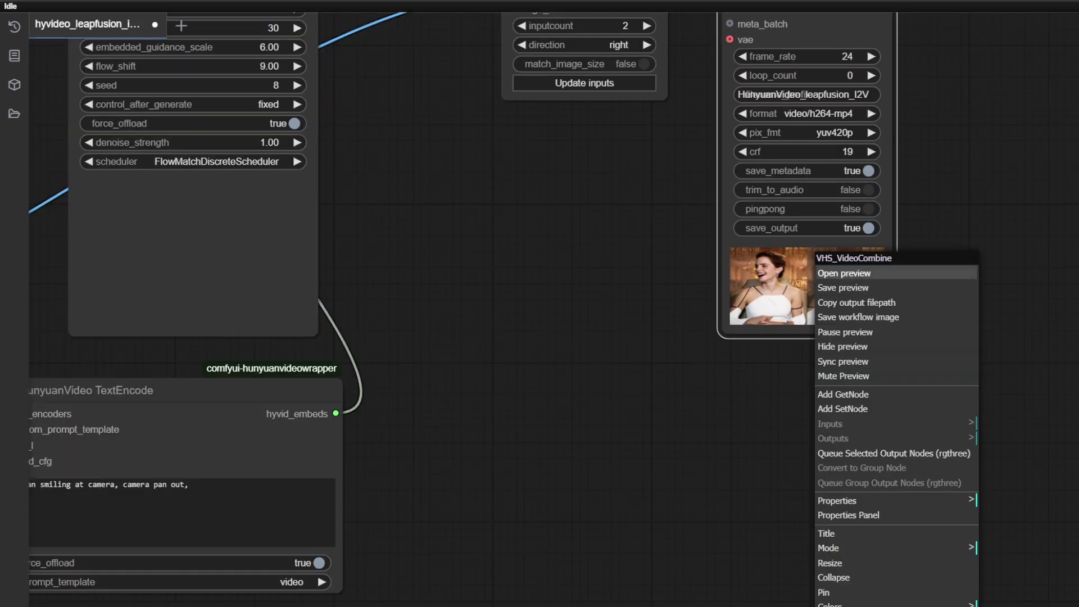
pyautogui.click(844, 273)
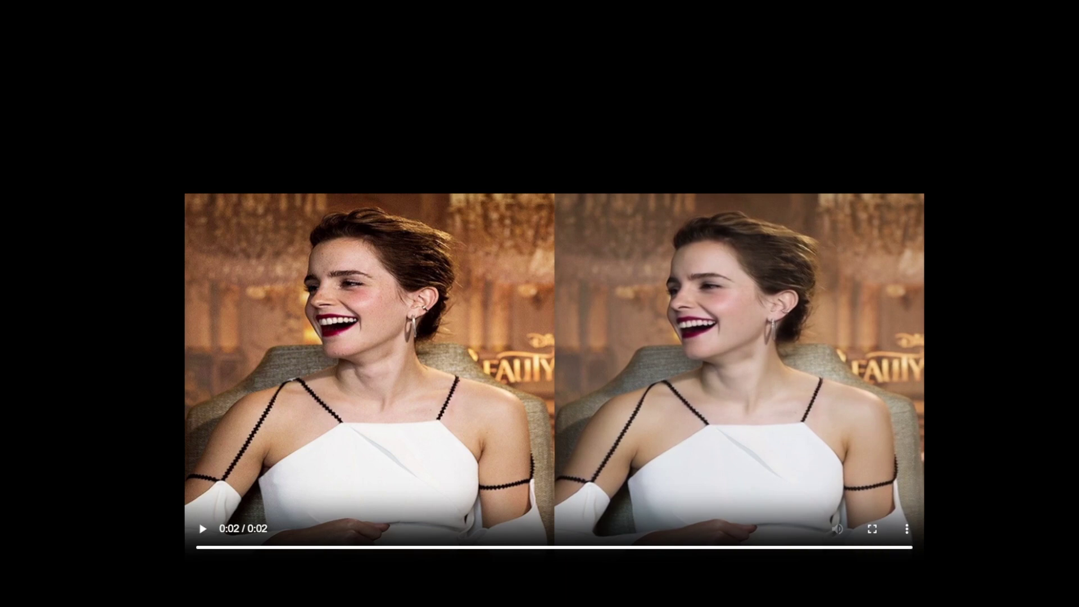
pyautogui.click(202, 529)
pyautogui.press('space')
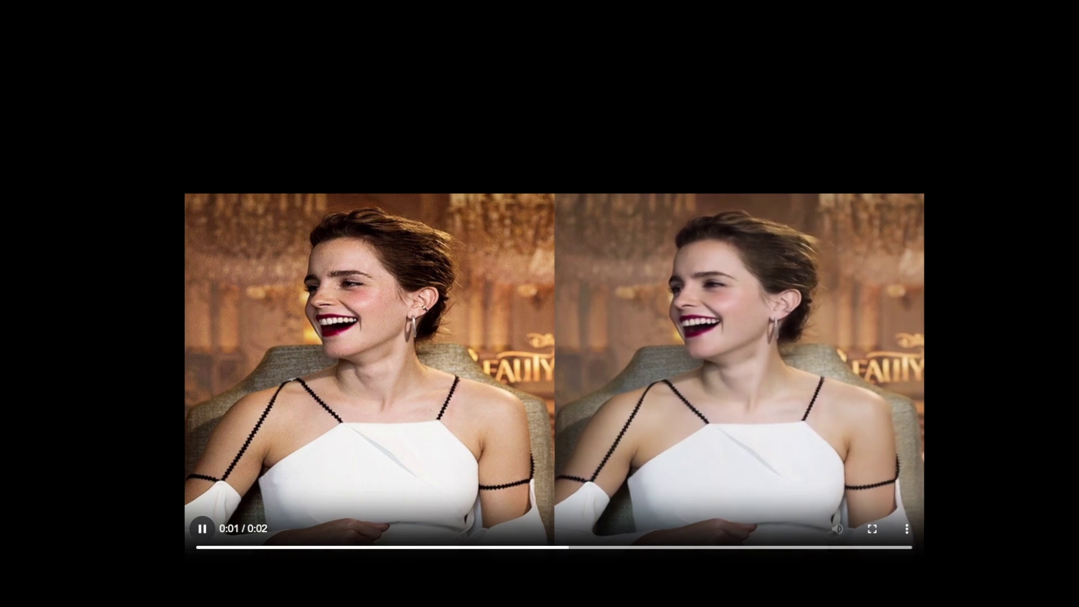
pyautogui.press('space')
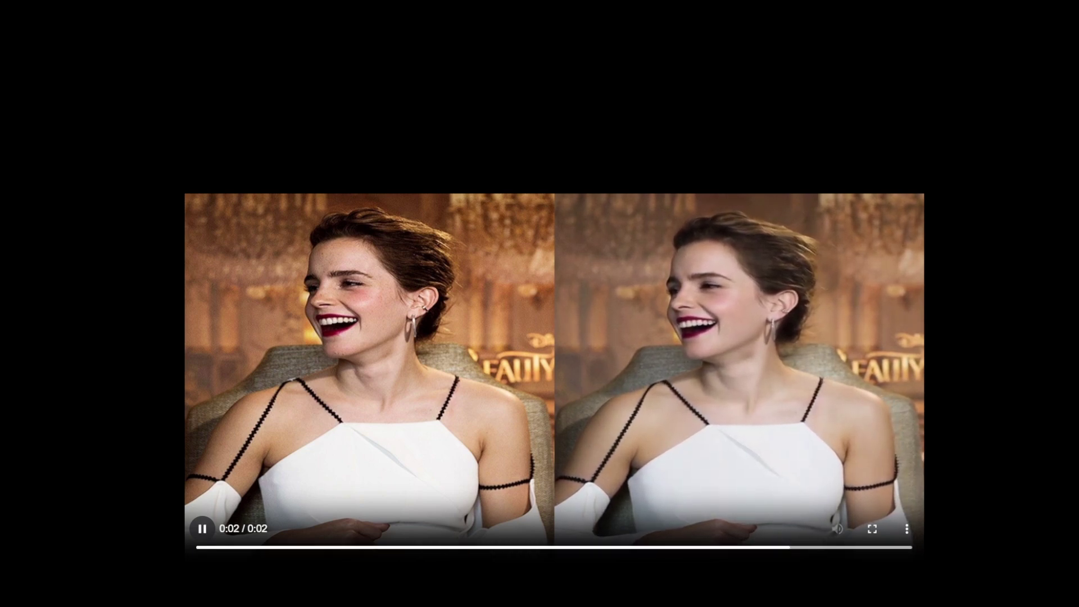
pyautogui.hotkey('ctrl', 'w')
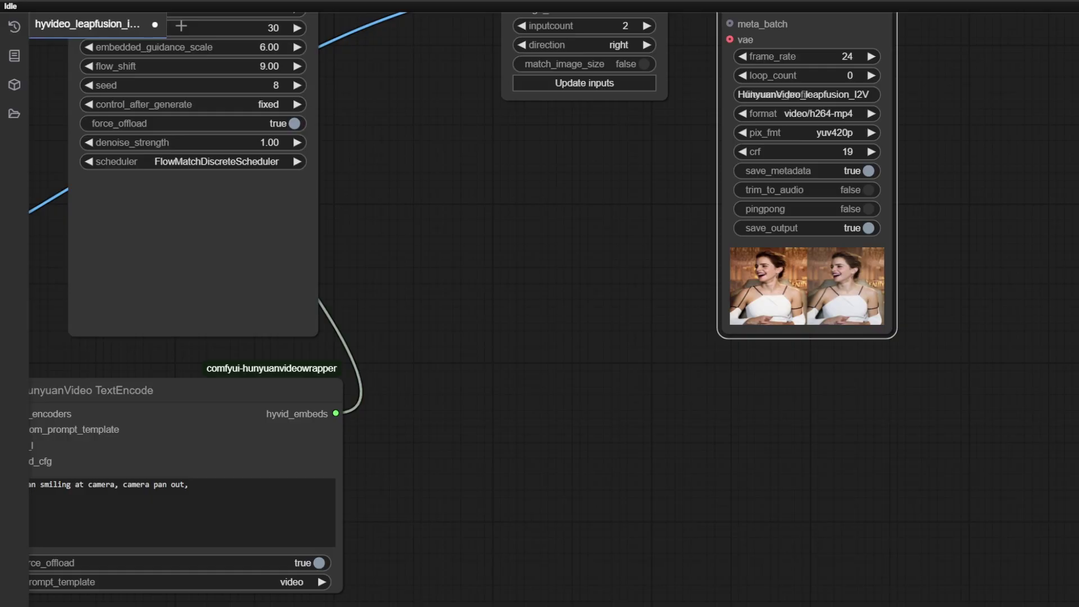
# Step: Load the beach photo into the Load Image node and set the Resize Image node's height to 720
pyautogui.moveTo(506, 281); pyautogui.dragTo(738, 407)
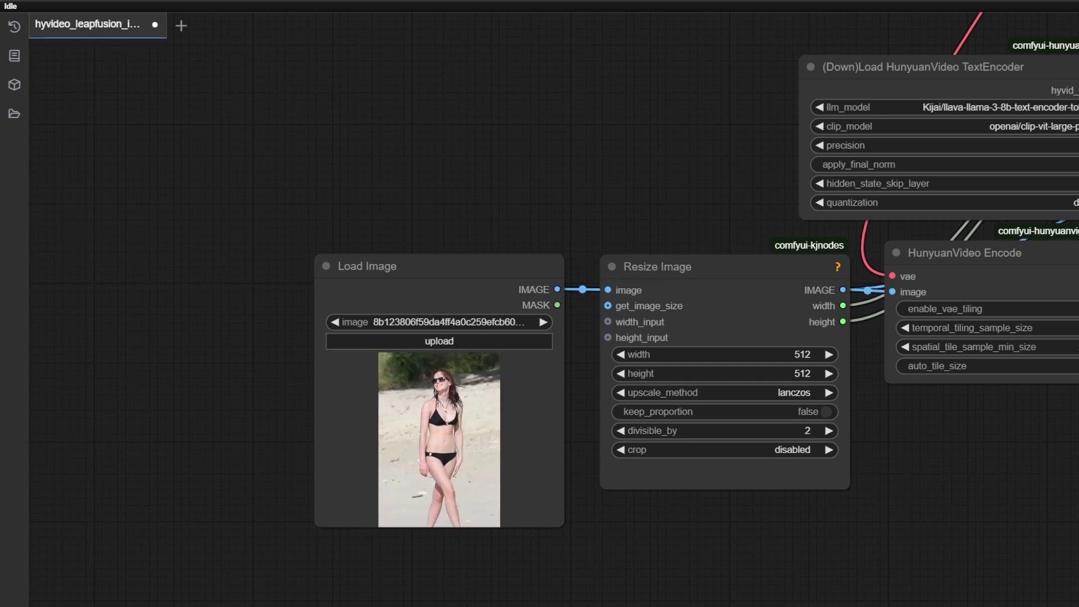
pyautogui.click(774, 355)
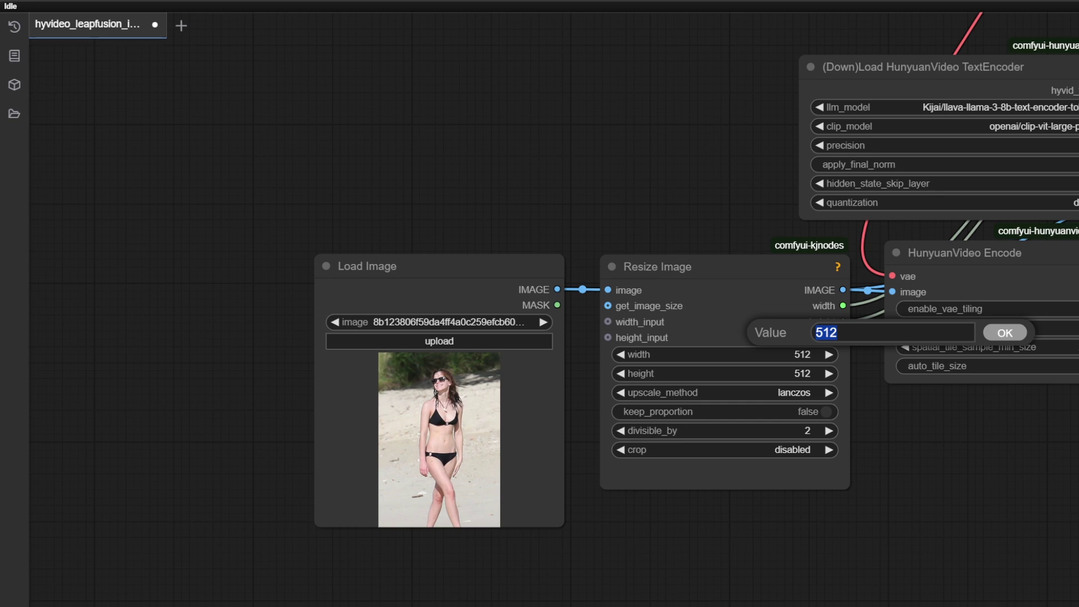
pyautogui.write('720')
pyautogui.press('Return')
# Step: Change the TextEncode prompt to "a woman wearing a bikini walking on beach"
pyautogui.moveTo(910, 450); pyautogui.dragTo(653, 484)
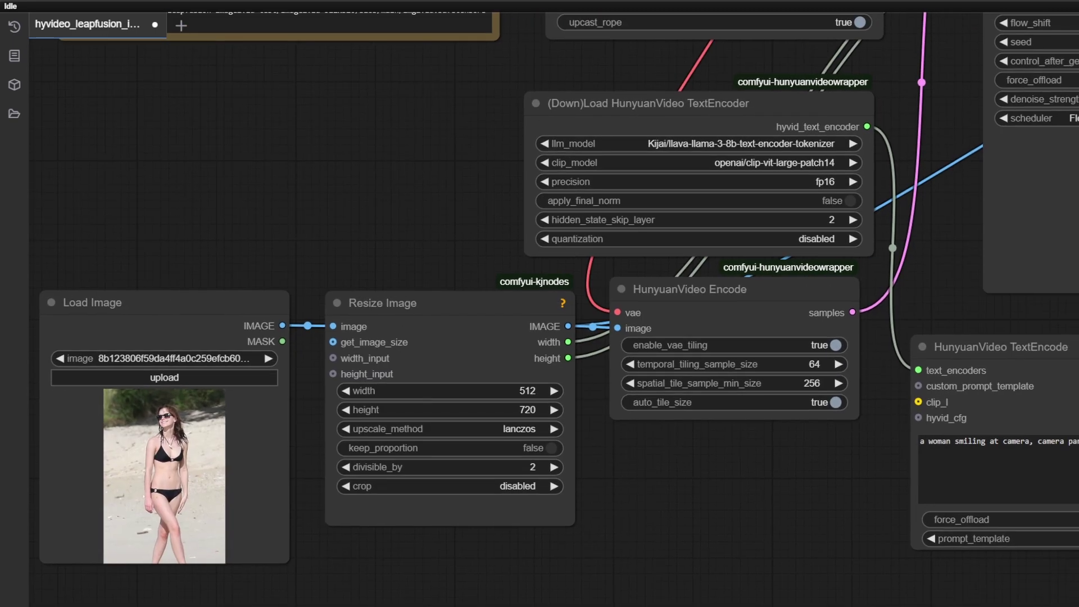
pyautogui.moveTo(742, 483); pyautogui.dragTo(528, 490)
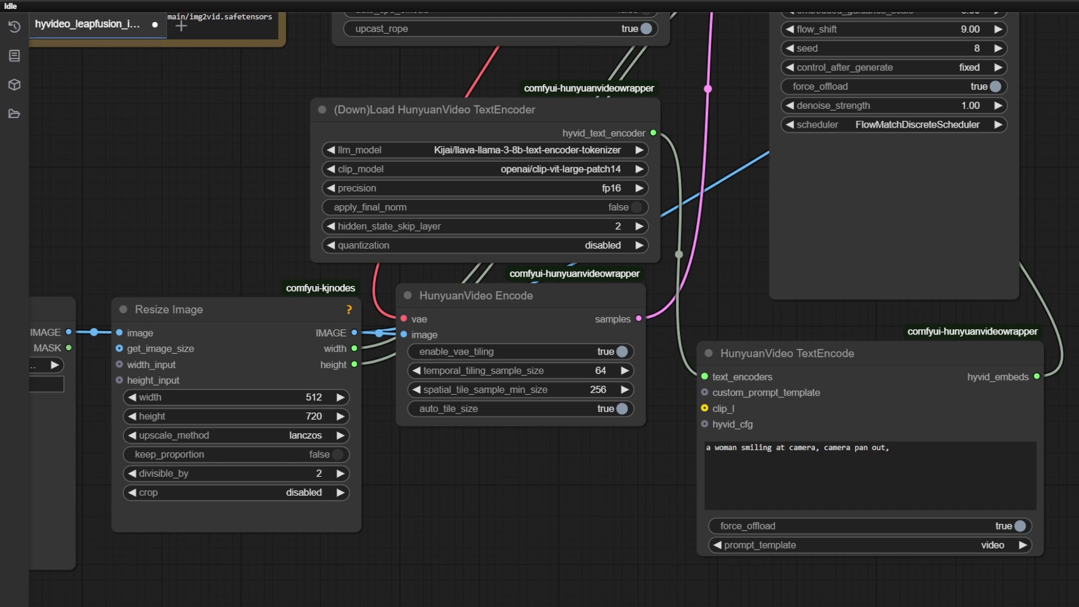
pyautogui.moveTo(742, 449); pyautogui.dragTo(893, 449)
pyautogui.write('wearing a bikini walking on beach')
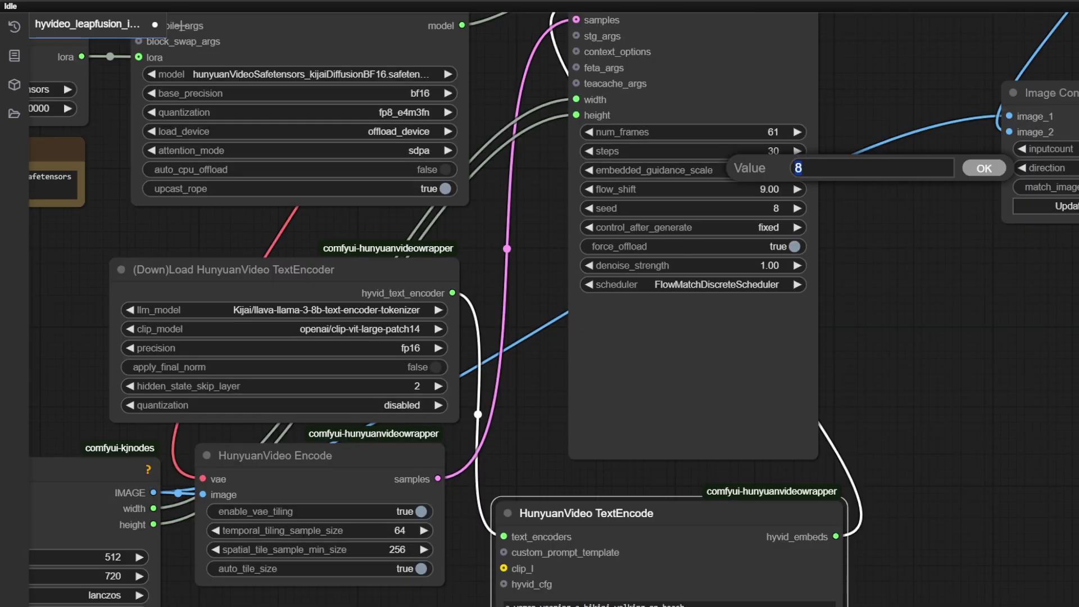
# Step: Set the sampler's control_after_generate to randomize and its seed to 7678
pyautogui.click(797, 228)
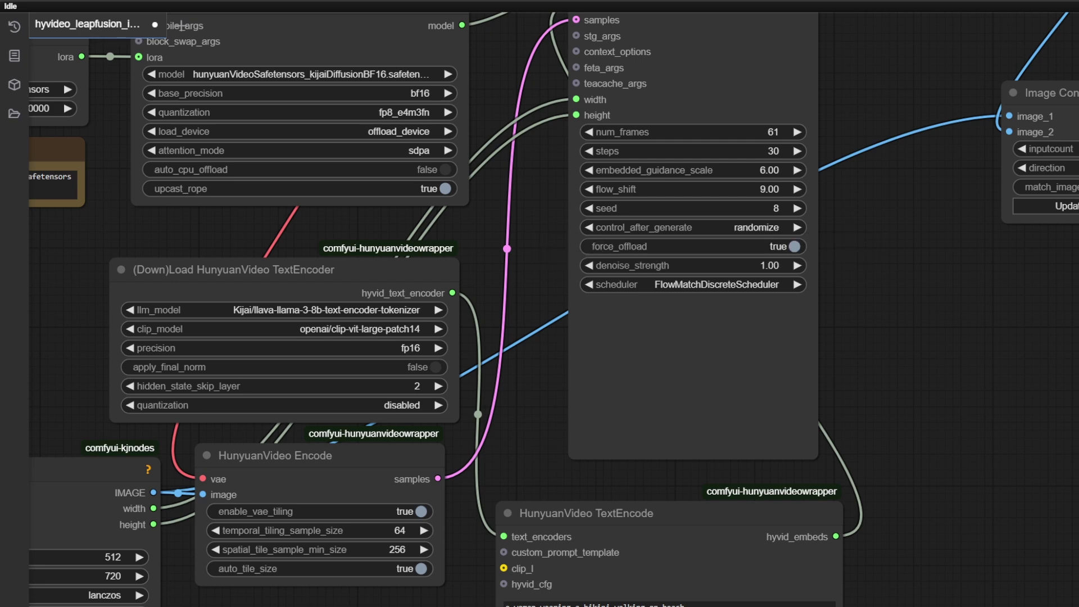
pyautogui.click(768, 208)
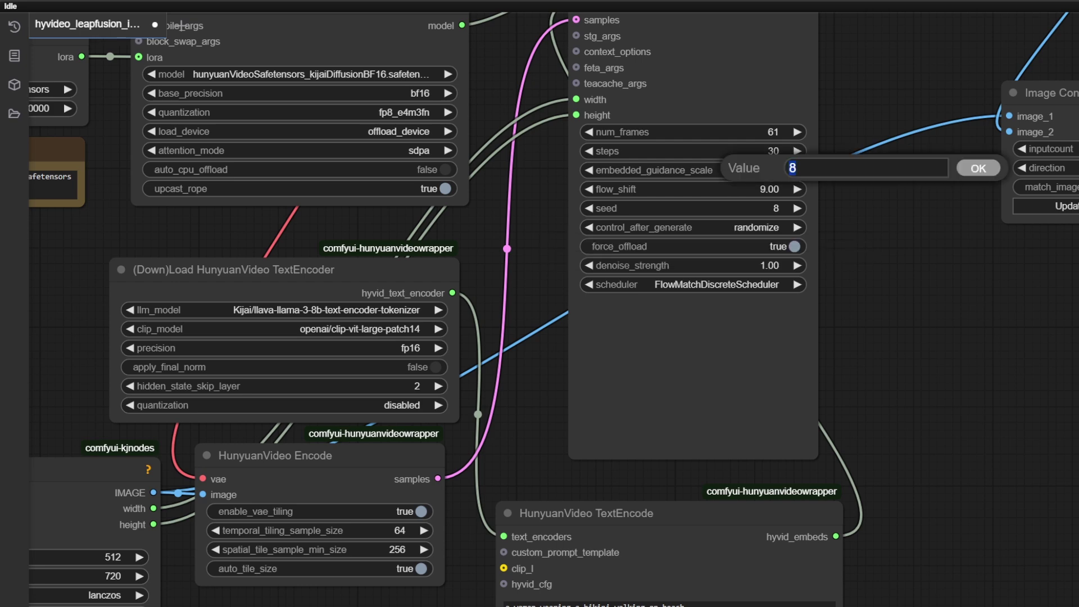
pyautogui.write('7678')
pyautogui.press('Return')
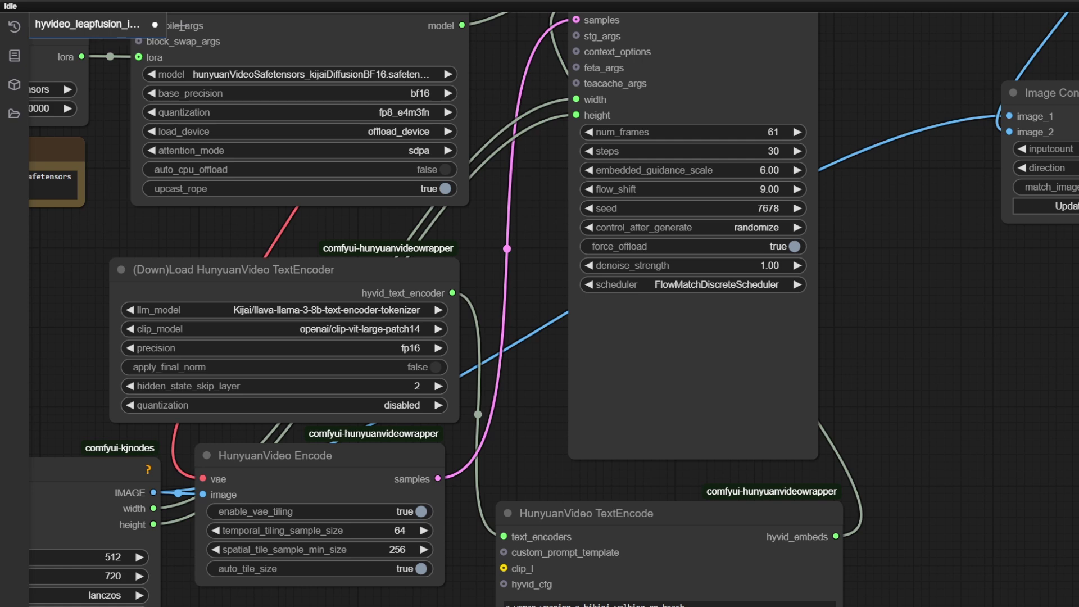
# Step: Play the generated beach clip in the full-size video preview
pyautogui.hscroll(10, 540, 303)
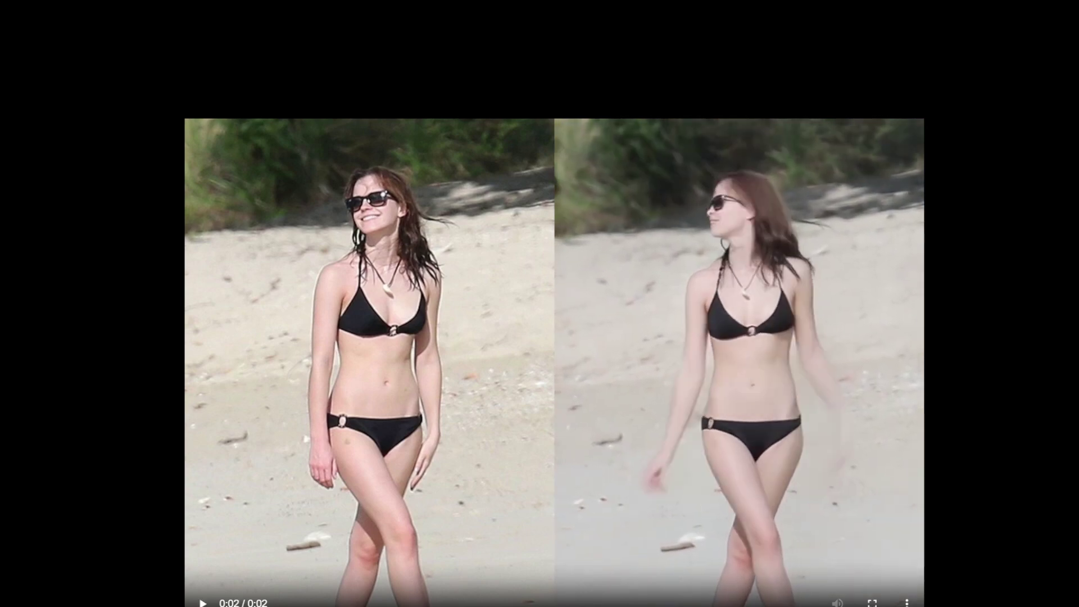
pyautogui.click(203, 603)
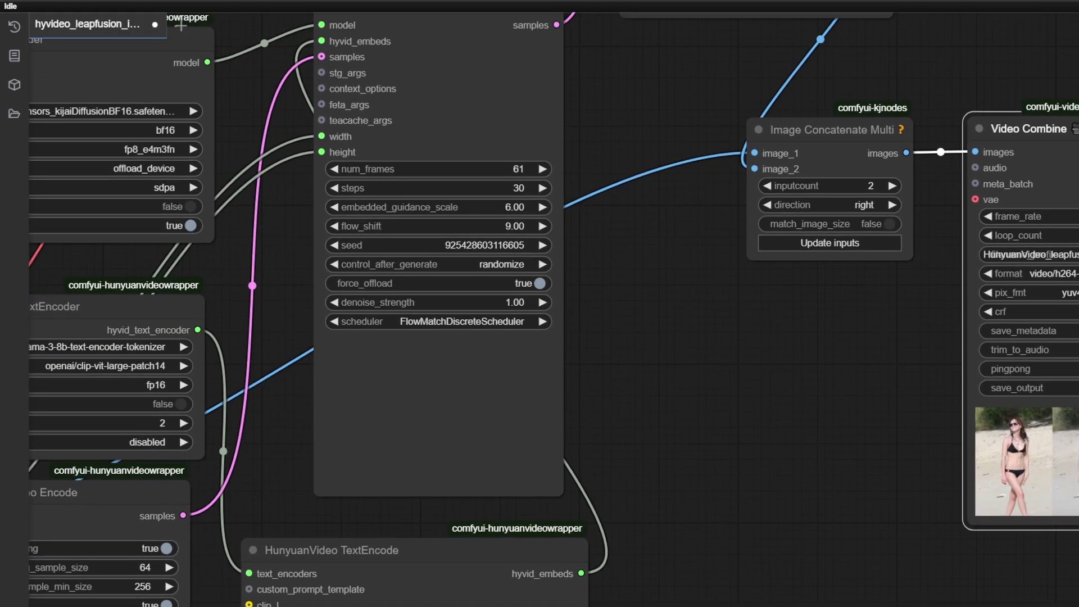
# Step: Set the sampler's num_frames to 89
pyautogui.click(506, 169)
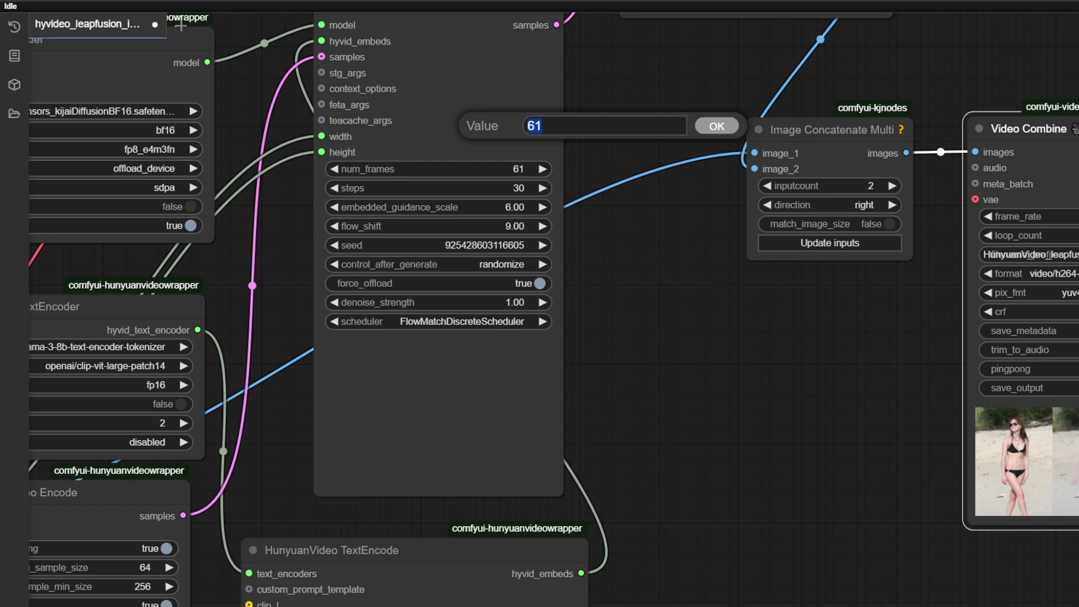
pyautogui.write('90')
pyautogui.press('Return')
pyautogui.scroll(3, 151, 16)
# Step: Set the sampler's flow_shift to 20 and queue the workflow to generate a new video
pyautogui.click(627, 296)
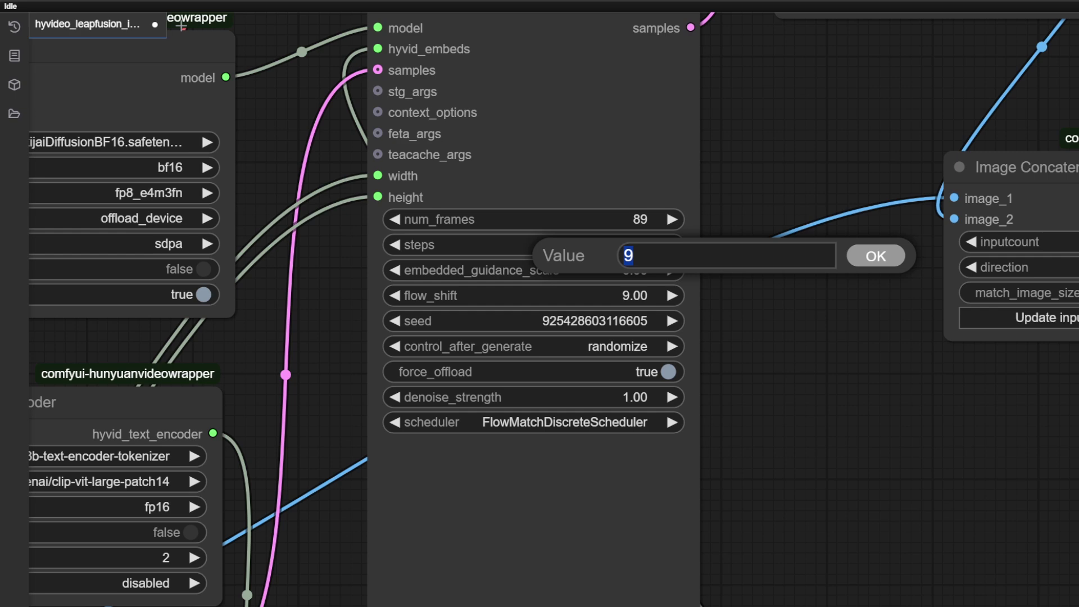
pyautogui.write('20')
pyautogui.press('Return')
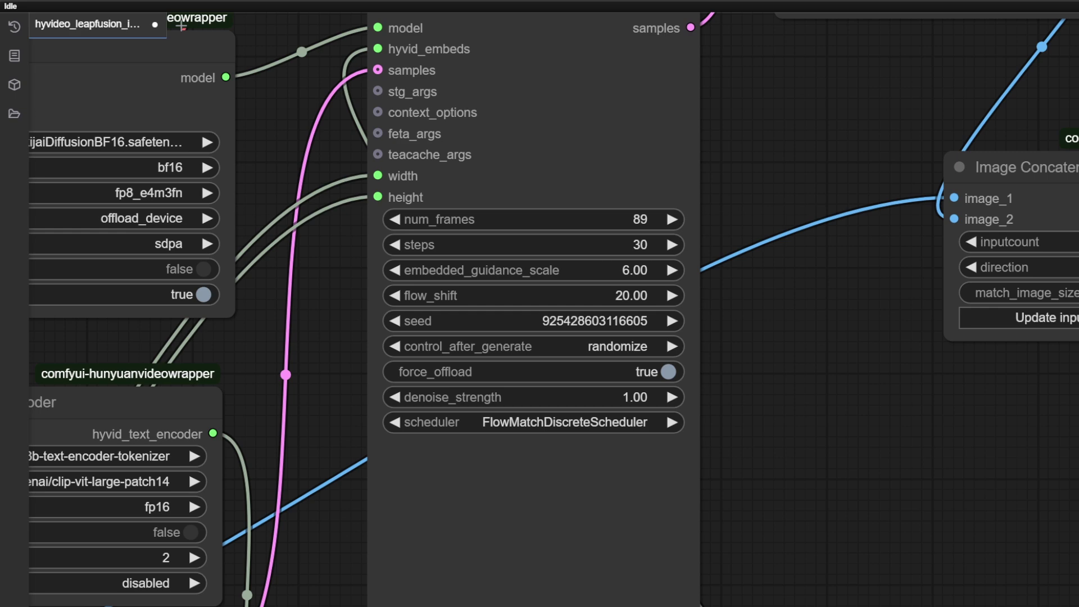
pyautogui.hotkey('ctrl', 'Return')
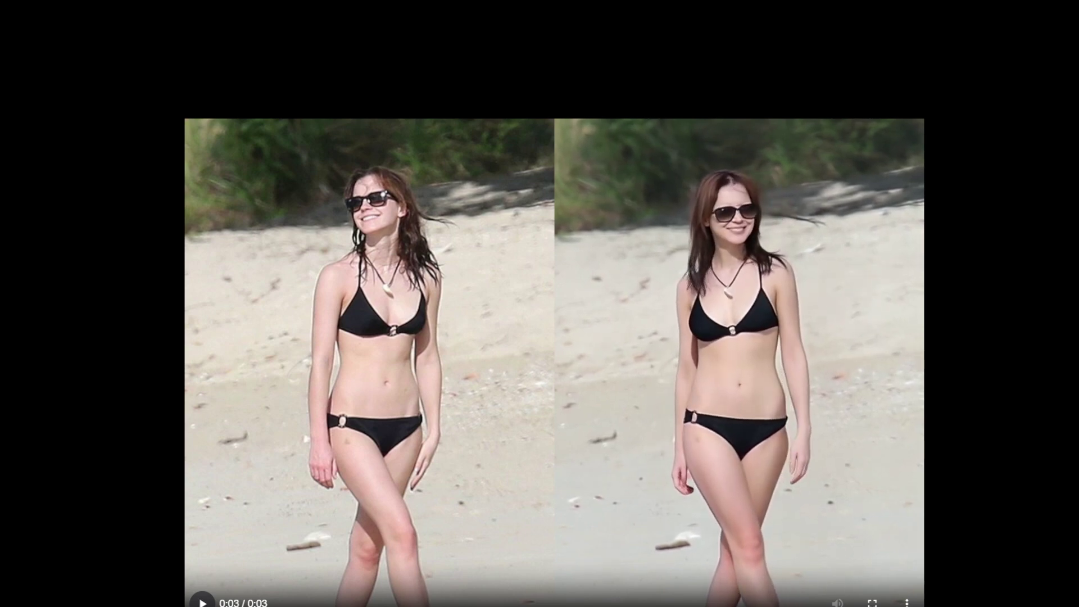
# Step: Close the full-size preview and compare the source photo with the generated beach clip in the Video Combine node
pyautogui.hotkey('ctrl', 'w')
pyautogui.scroll(15, 744, 379)
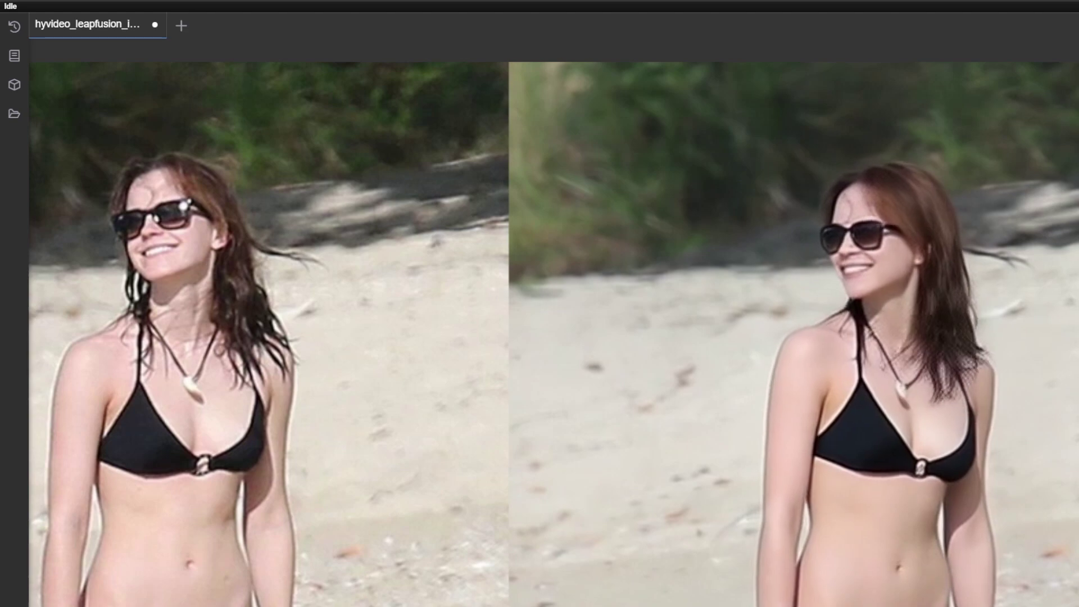
pyautogui.scroll(-5, 686, 281)
pyautogui.scroll(-5, 668, 281)
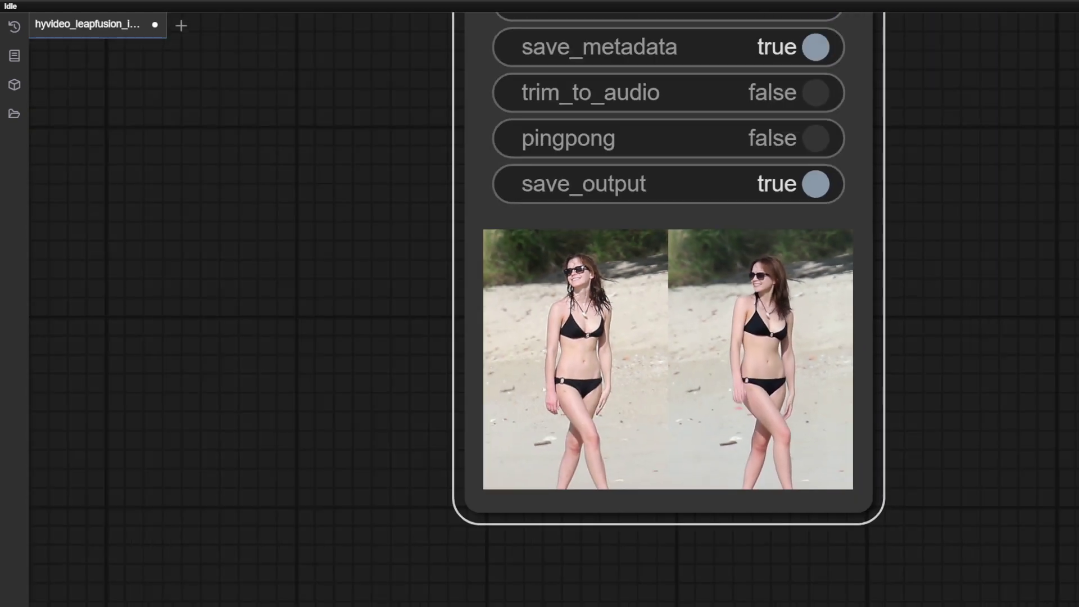
pyautogui.scroll(-2, 725, 292)
pyautogui.scroll(-1, 680, 253)
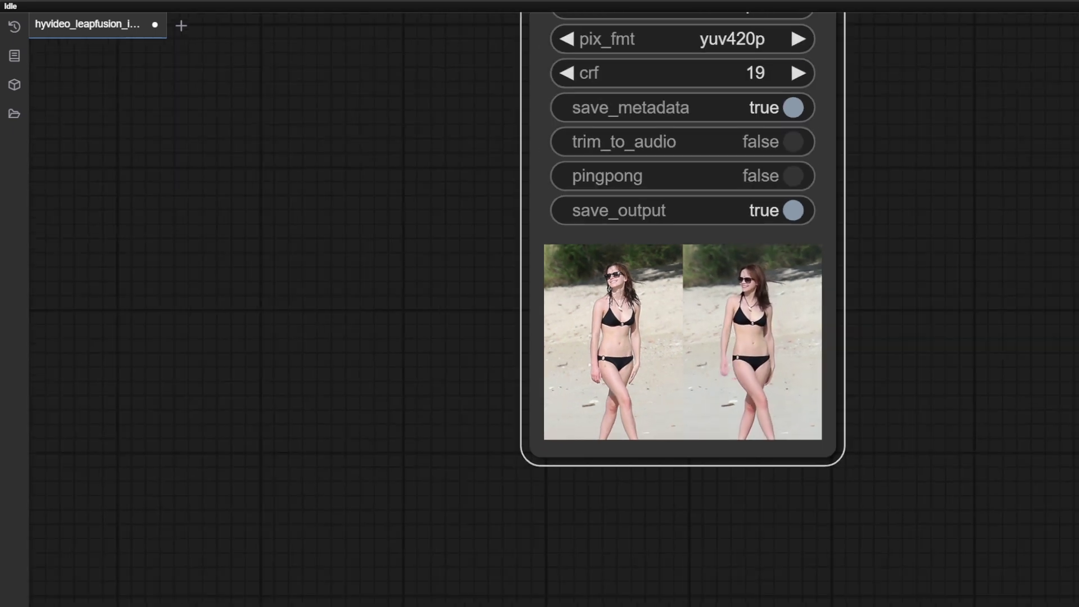
pyautogui.scroll(-3, 604, 595)
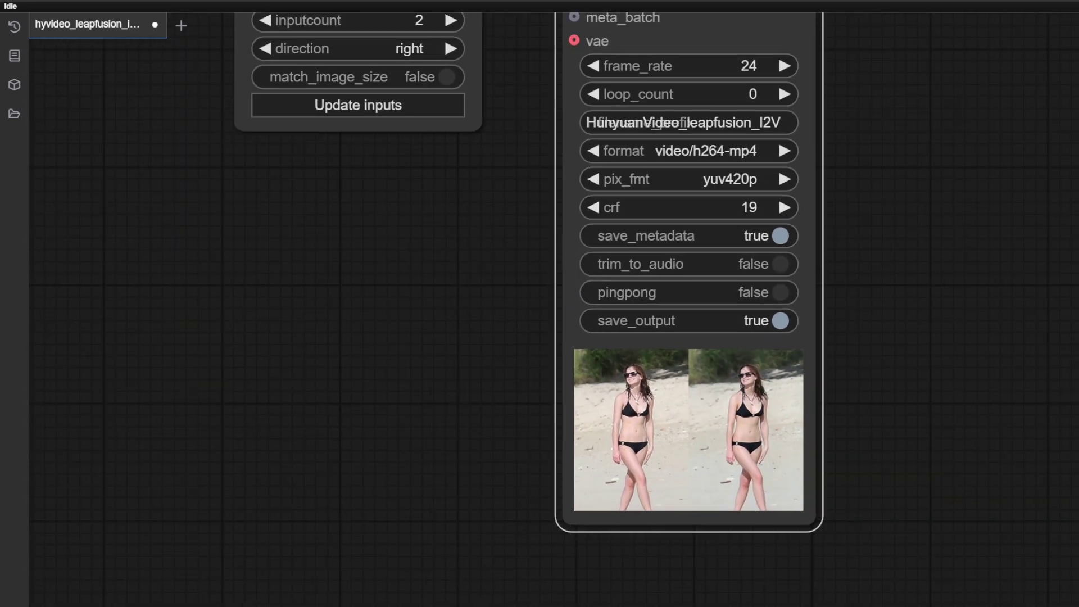
pyautogui.scroll(-2, 405, 289)
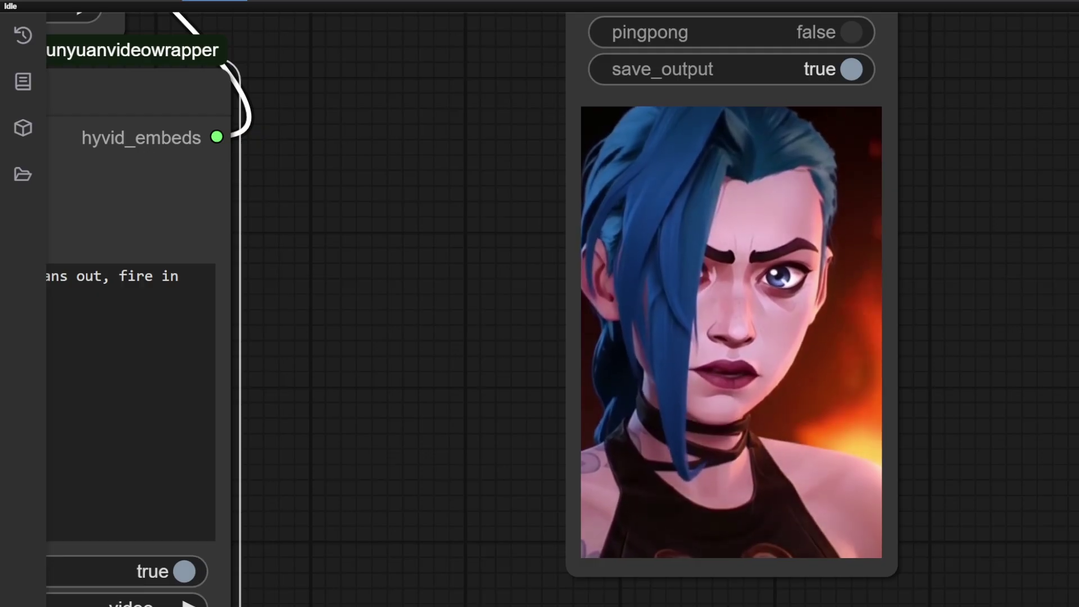
# Step: Examine the generated clip of the blue-haired character in its Video Combine node
pyautogui.scroll(-3, 540, 304)
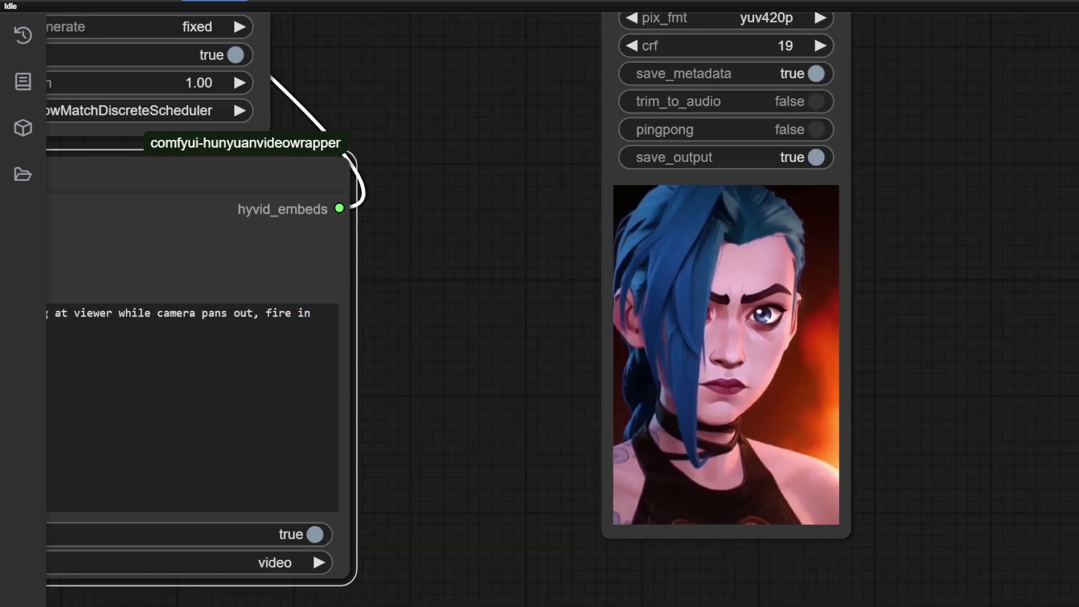